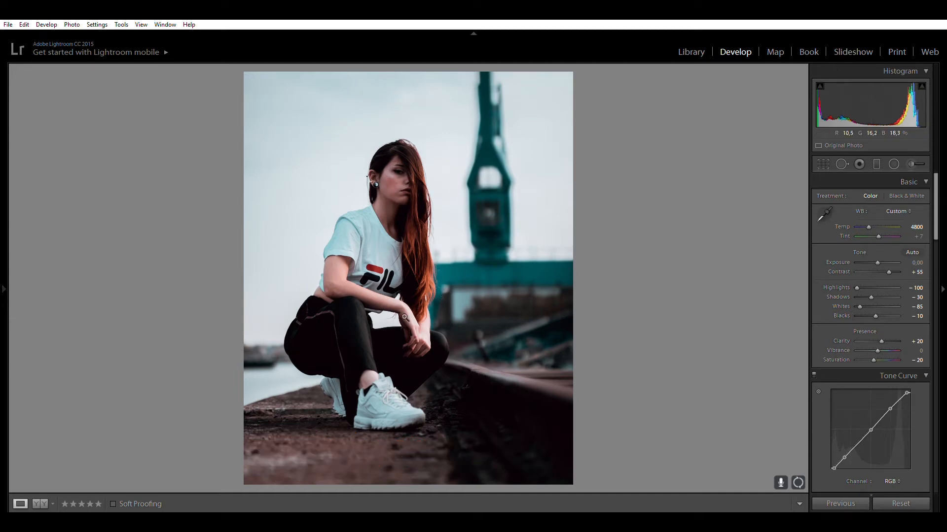
Compare the photo's before and after versions side by side and return to the single-photo view.
left_click(40, 503)
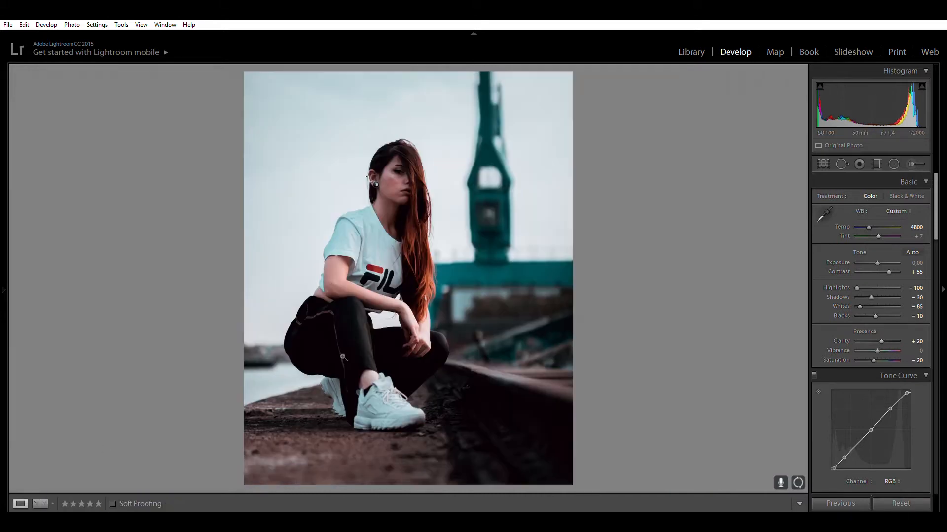
left_click(20, 503)
Switch off the Tone Curve, HSL, Split Toning and Detail adjustments.
scroll(937, 200, "down", 4)
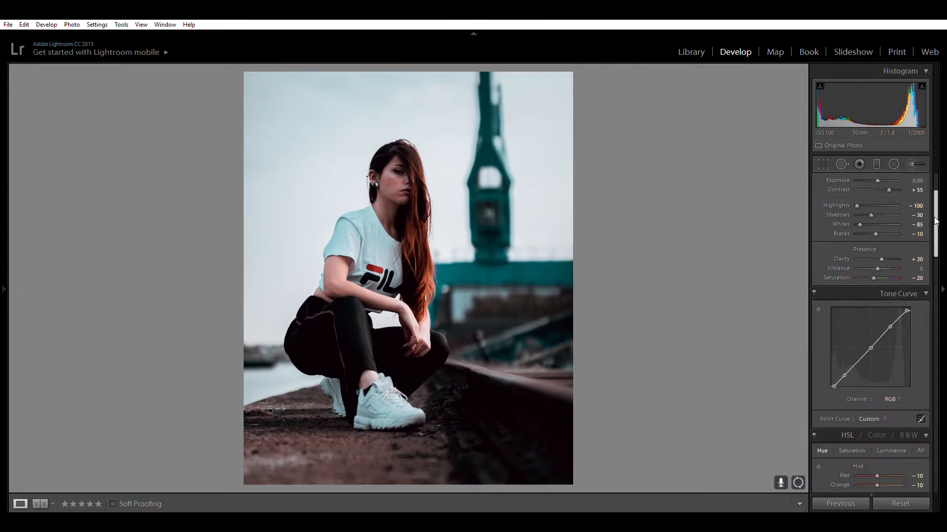
left_click(814, 287)
scroll(939, 215, "down", 5)
left_click(814, 311)
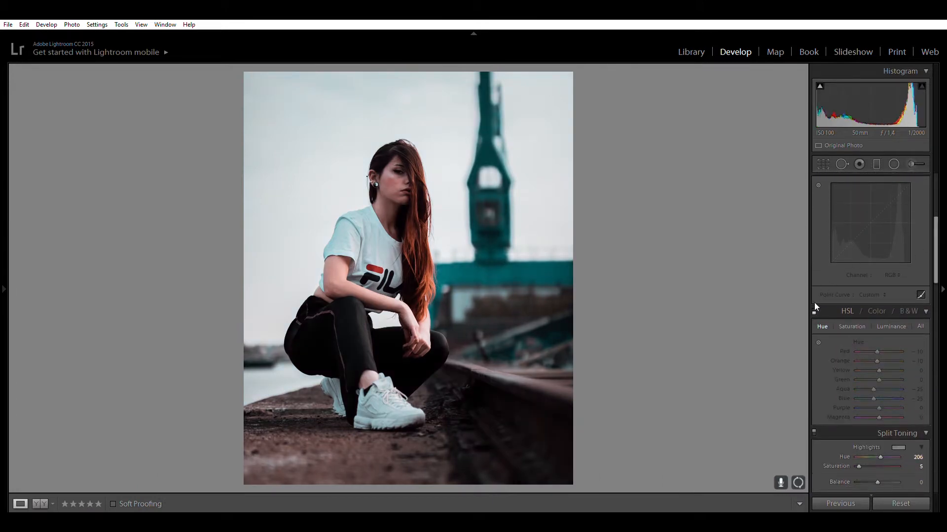
scroll(931, 245, "down", 6)
left_click(813, 279)
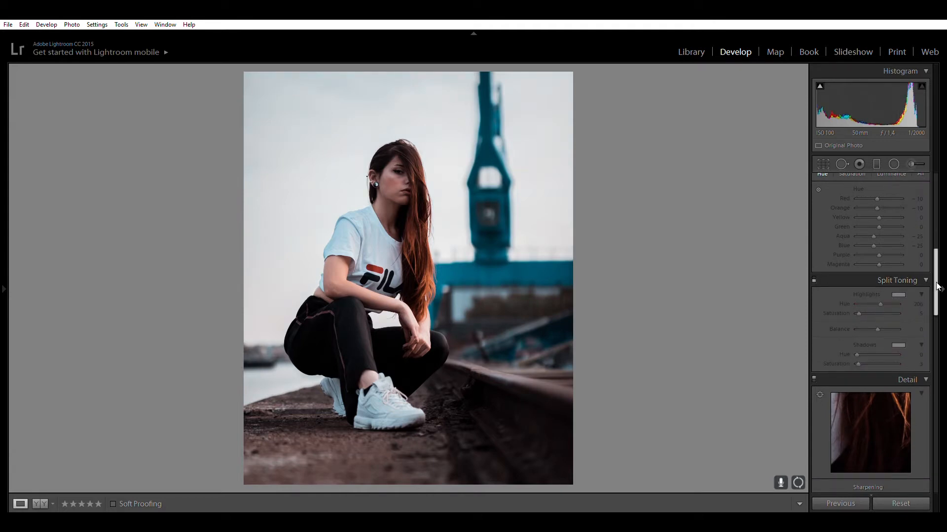
scroll(937, 286, "down", 5)
left_click(813, 248)
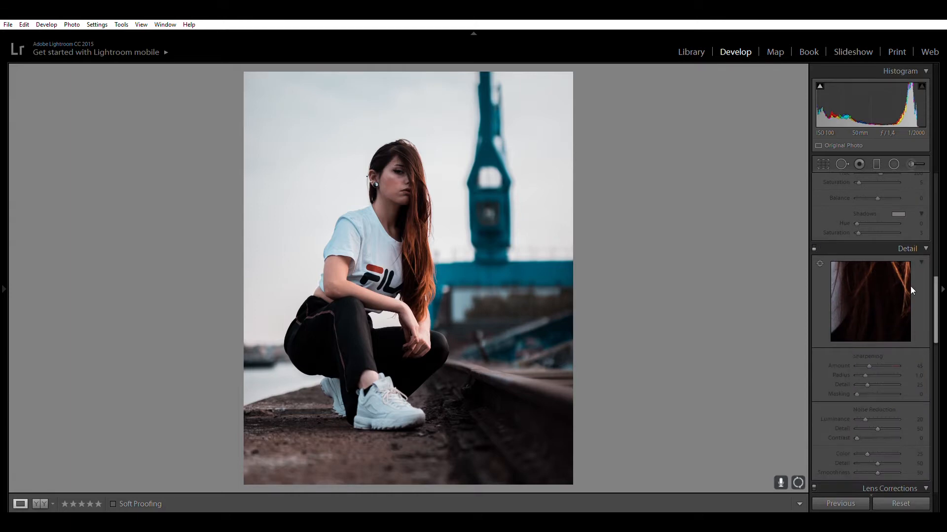
Switch off the Lens Corrections, Transform, Effects and Camera Calibration adjustments.
scroll(937, 296, "down", 8)
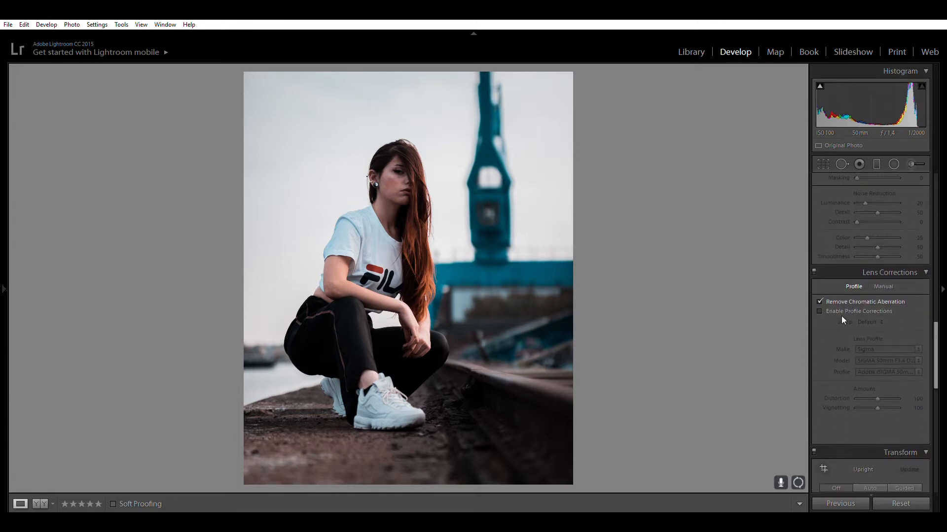
left_click(814, 272)
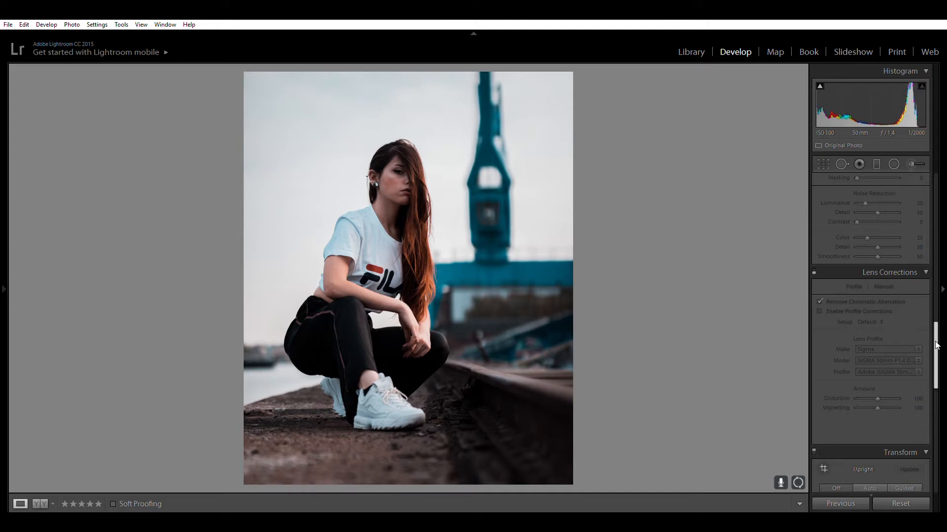
scroll(867, 320, "down", 7)
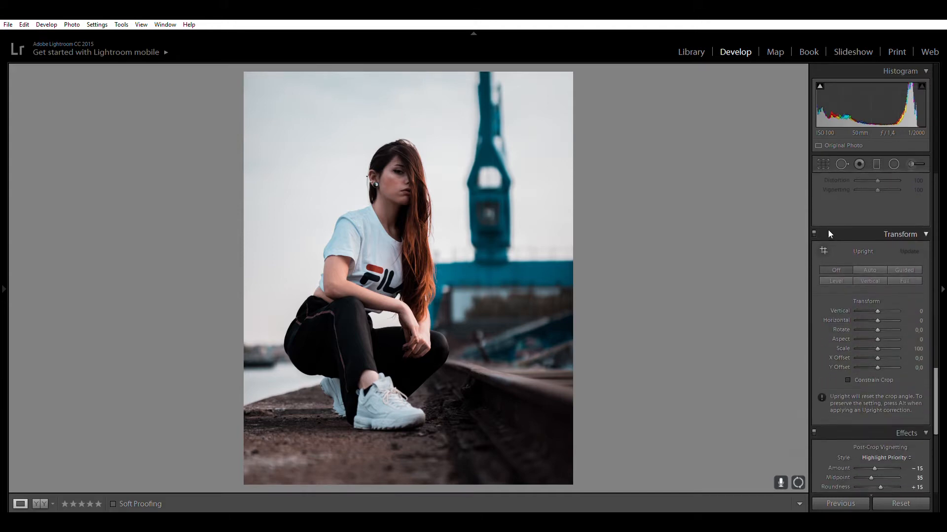
left_click(813, 233)
scroll(848, 301, "down", 5)
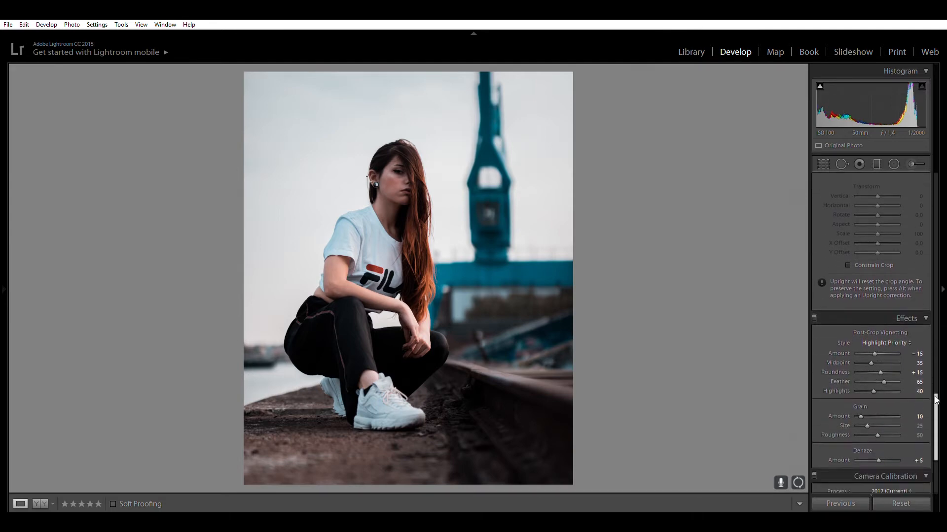
left_click(813, 269)
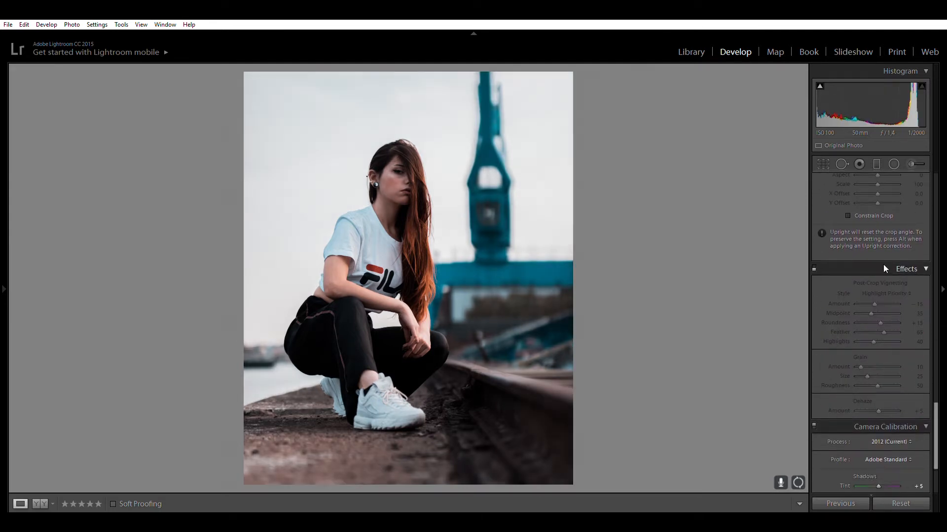
scroll(936, 429, "down", 3)
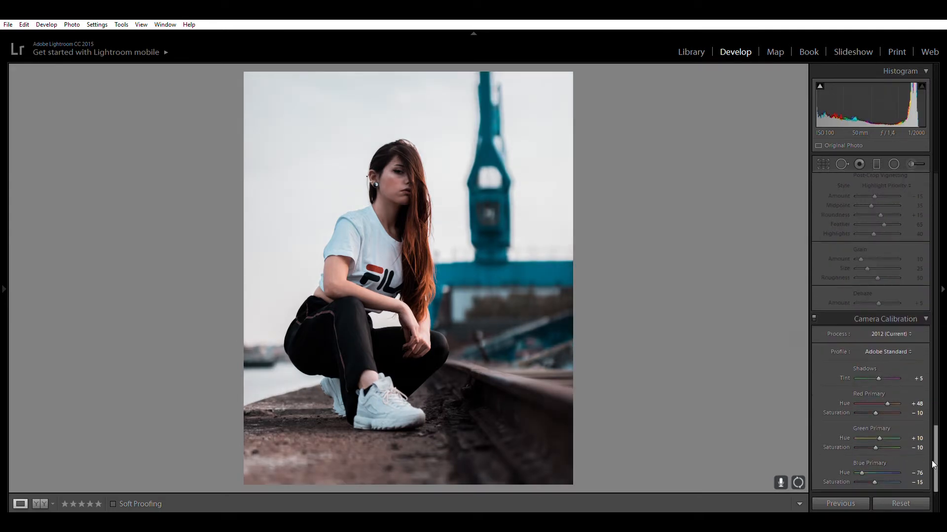
left_click(813, 318)
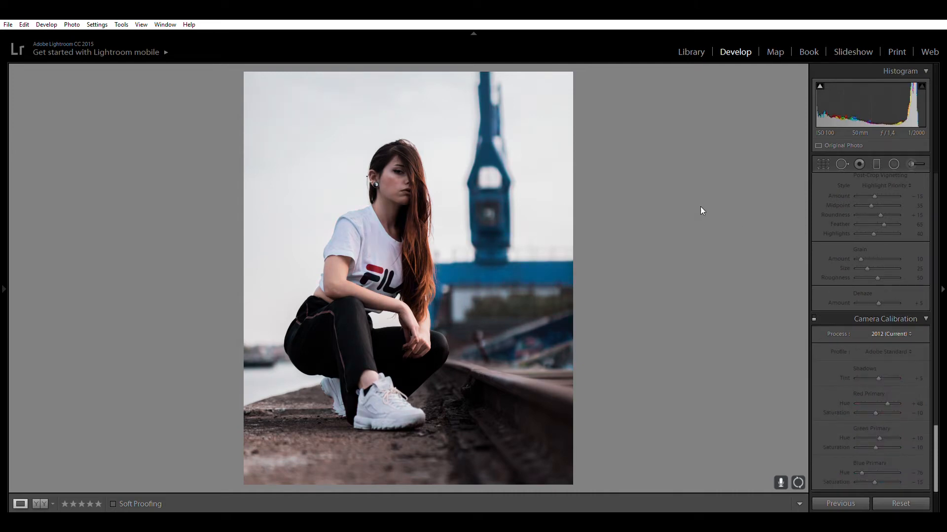
Try a higher white balance temperature in the Basic settings and restore it to 4800.
left_click_drag(937, 431, 937, 162)
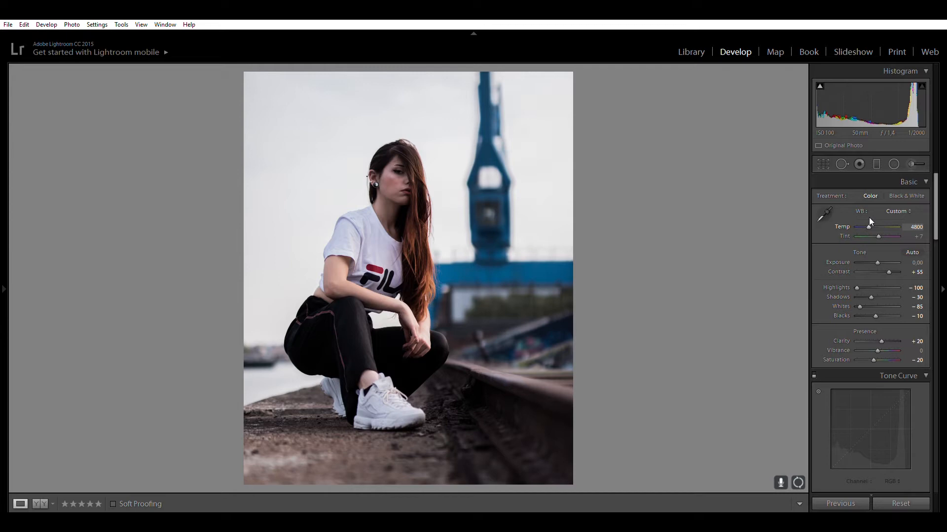
key("Up")
key("Up")
key("Up")
key("Up")
key("Up")
key("Up")
key("Up")
key("Up")
key("Up")
key("Up")
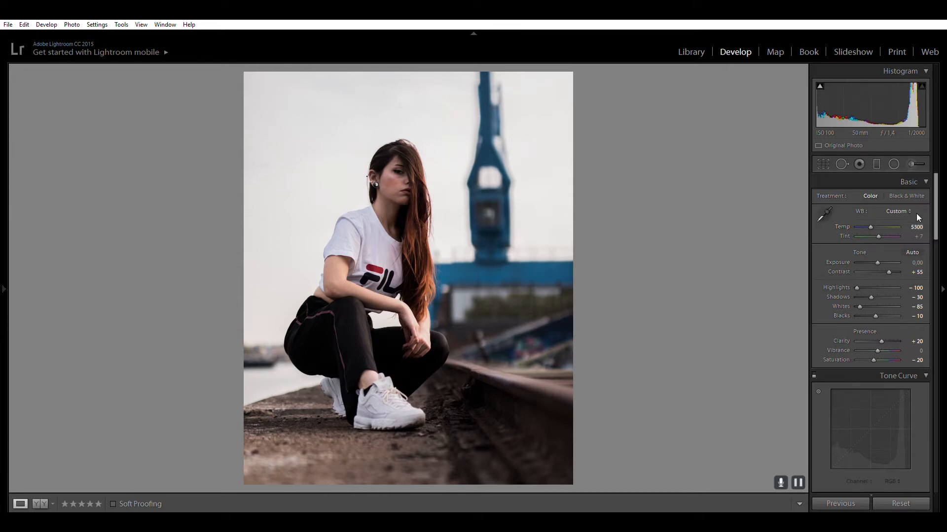
left_click(916, 226)
type("4800")
key("Return")
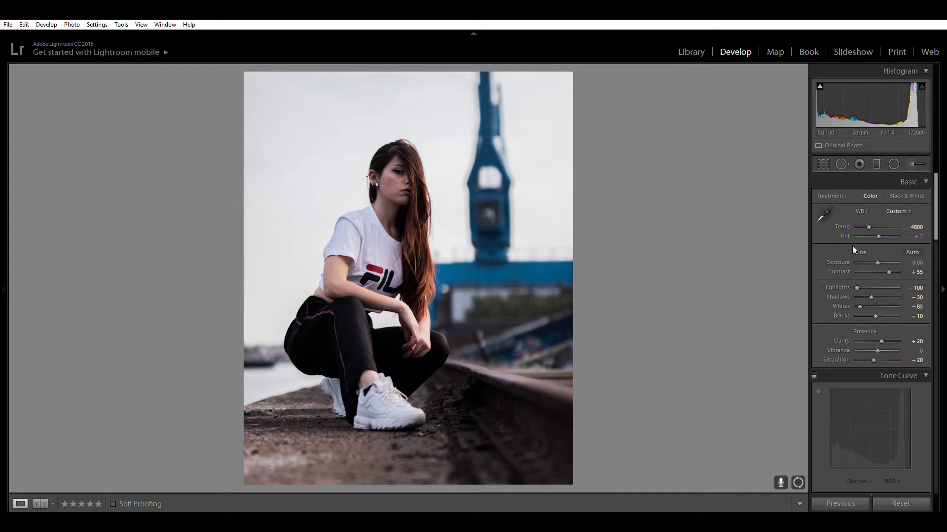
Try resetting Contrast and Highlights to 0 one at a time, undoing each reset.
double_click(888, 268)
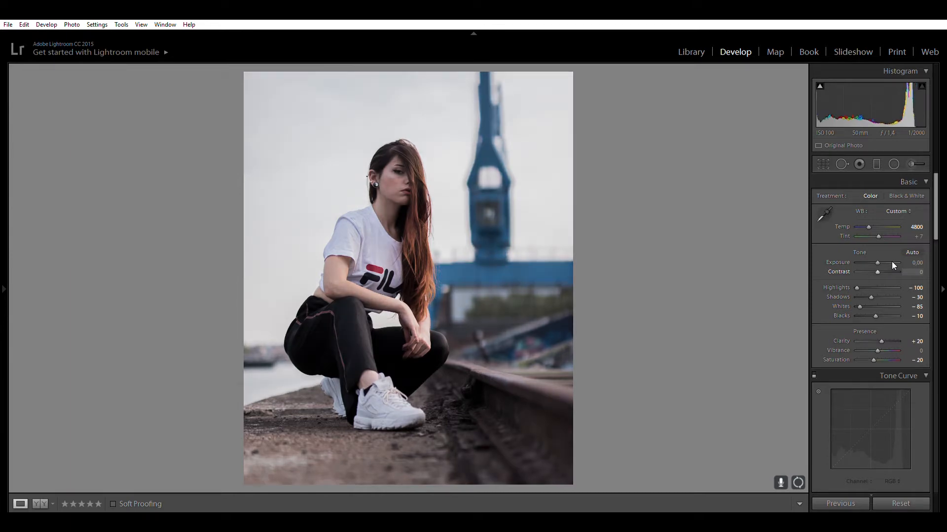
key("ctrl+z")
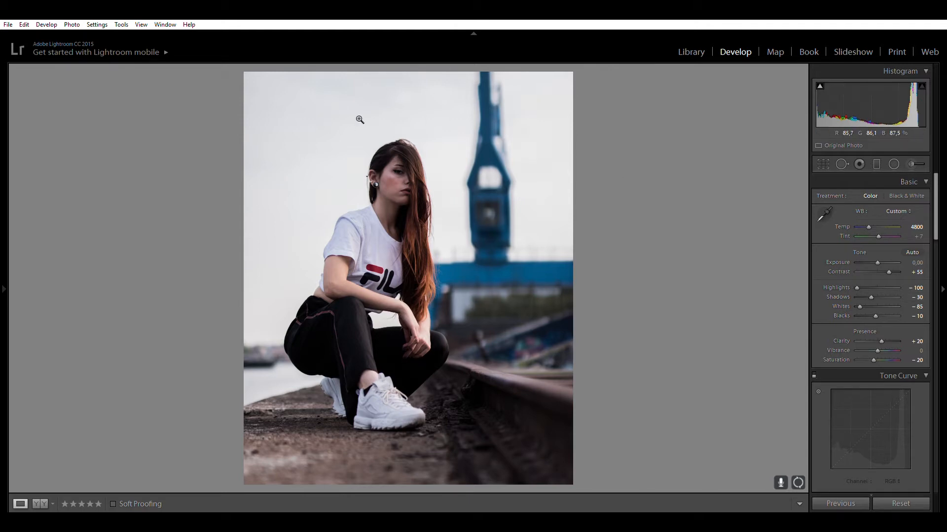
double_click(856, 278)
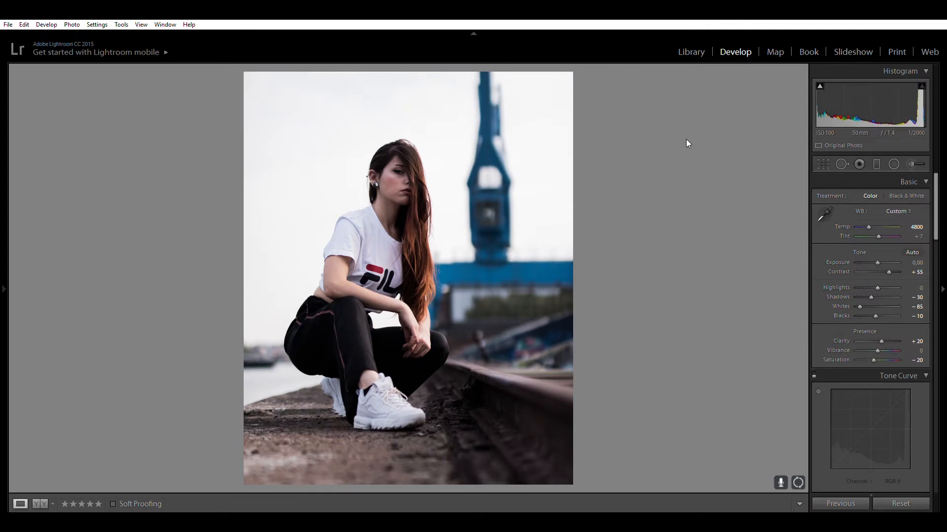
key("ctrl+z")
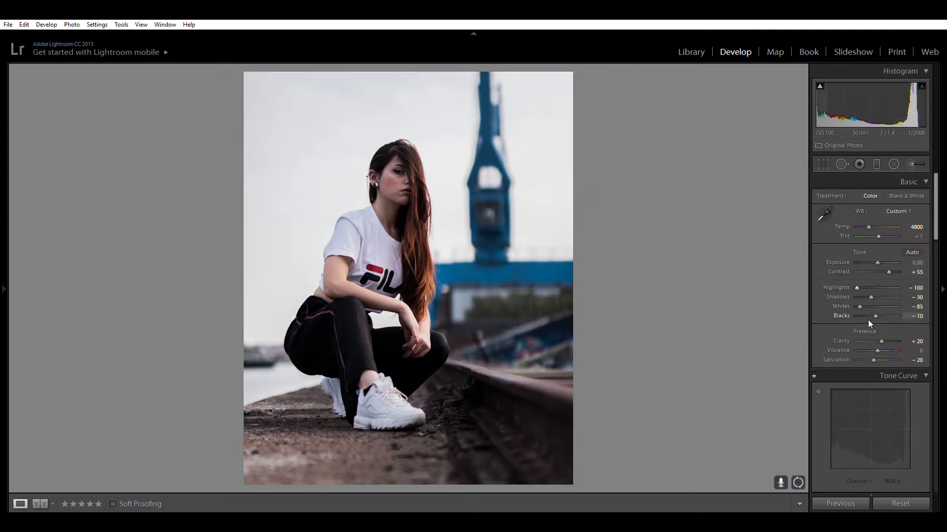
Try resetting Shadows and Whites to 0 one at a time, undoing each reset.
double_click(868, 288)
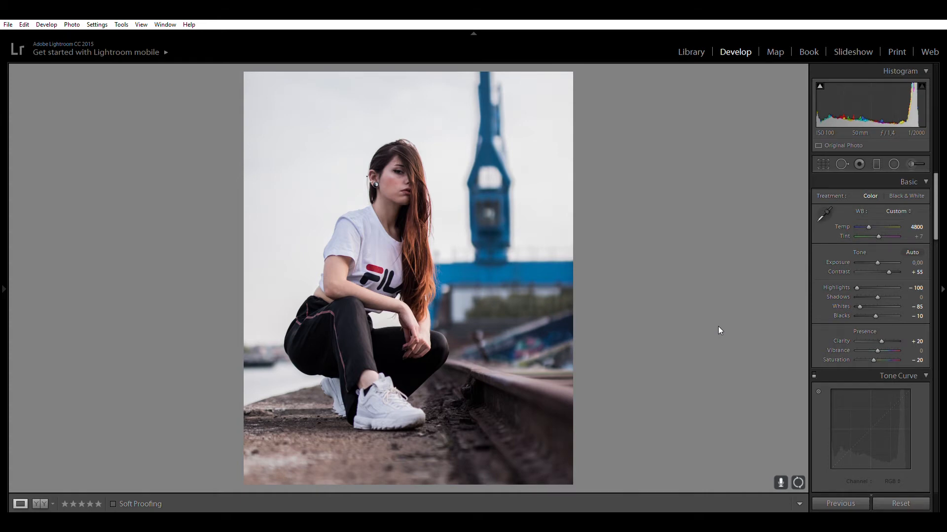
key("ctrl+z")
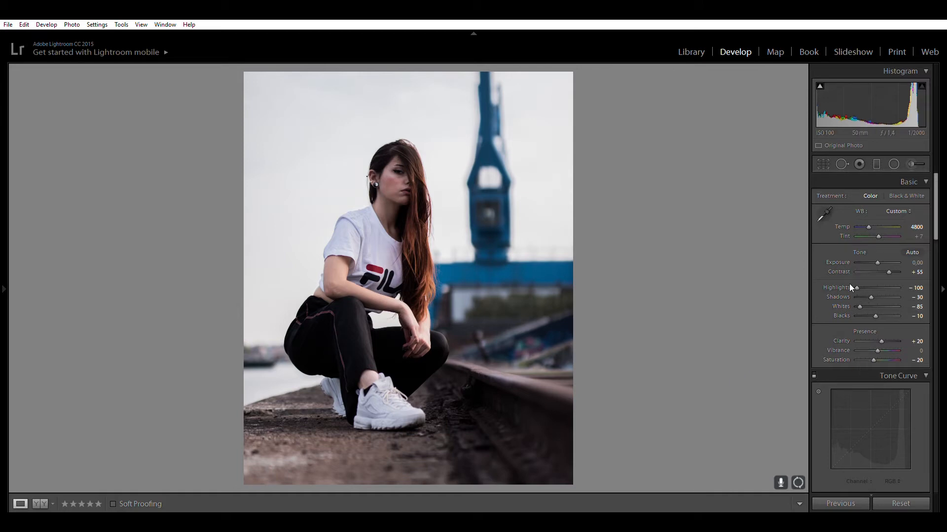
double_click(859, 299)
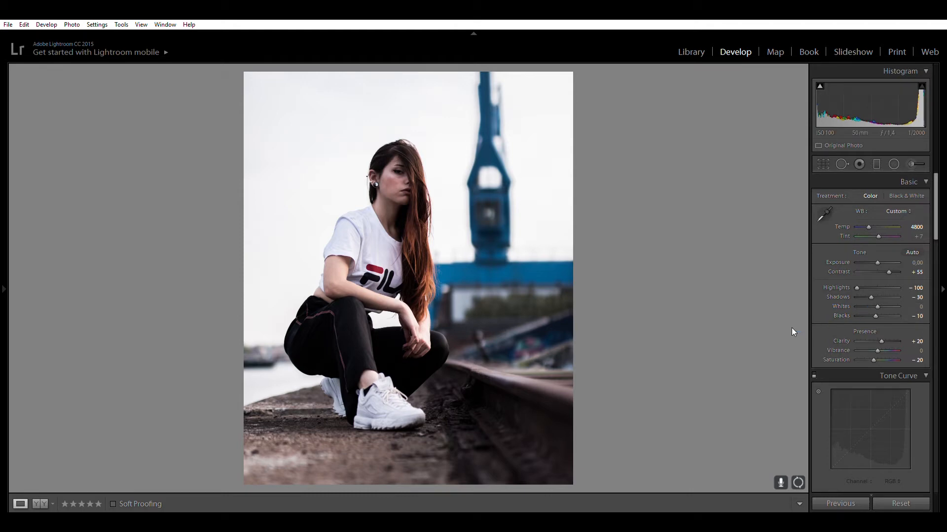
key("ctrl+z")
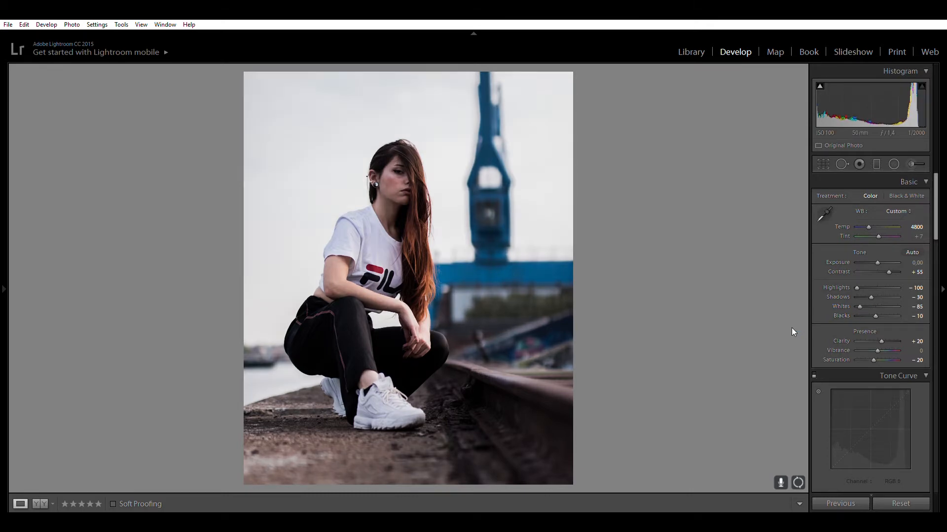
Try lowering Blacks to -35 and bring the value back to -10.
double_click(875, 309)
key("Down")
key("Down")
key("Down")
key("Down")
key("Down")
key("Down")
key("Down")
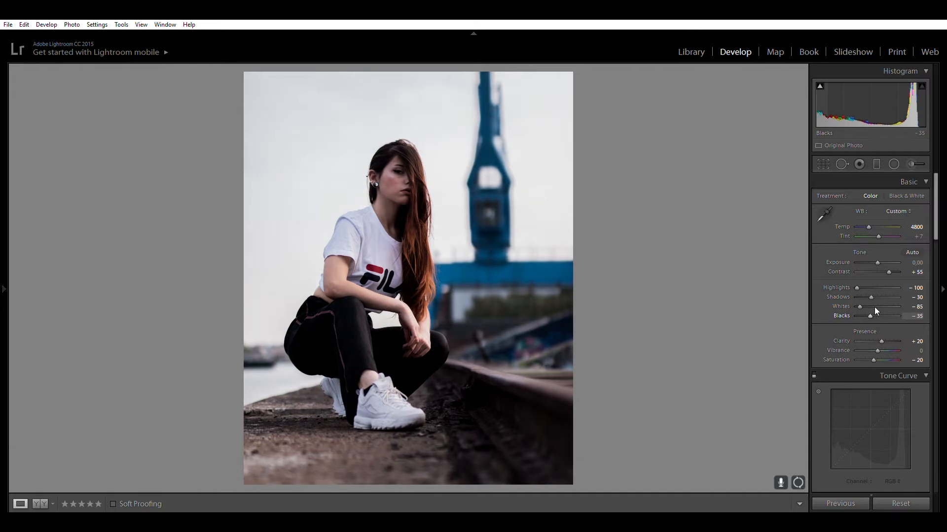
key("Up")
key("Up")
key("Up")
key("Up")
key("Up")
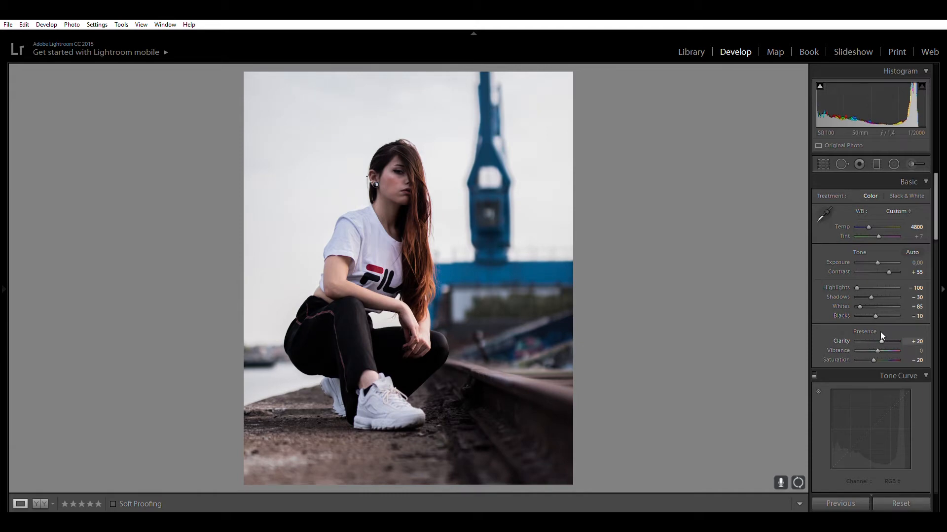
Lower Clarity to 0 to judge its effect and raise it back to +19.
key("Down")
key("Down")
key("Down")
key("Down")
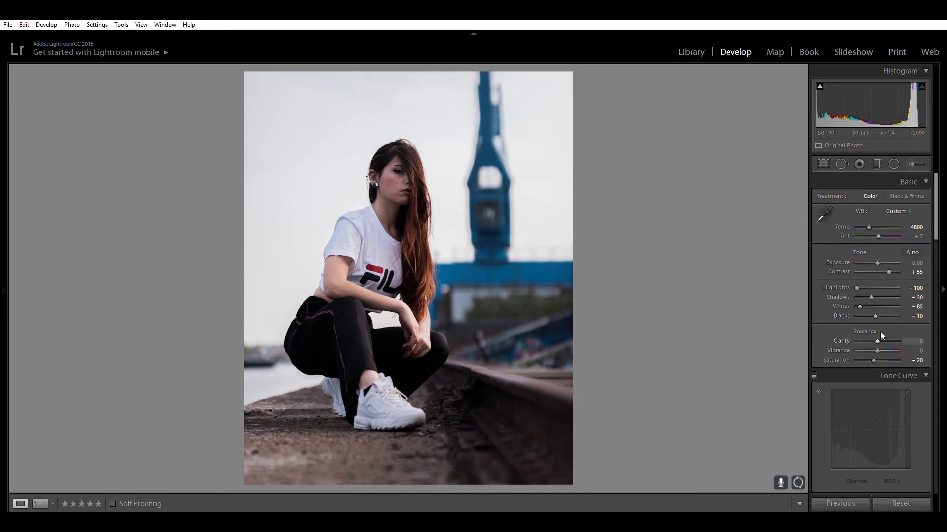
key("Up")
key("Up")
key("Up")
key("Up")
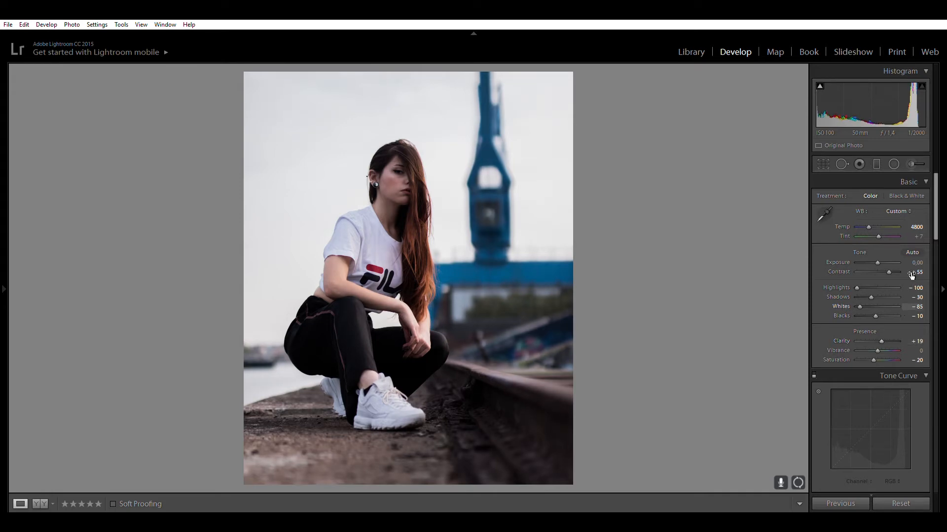
Try different Saturation values in the Presence settings and return Saturation to -20.
left_click_drag(939, 225, 938, 244)
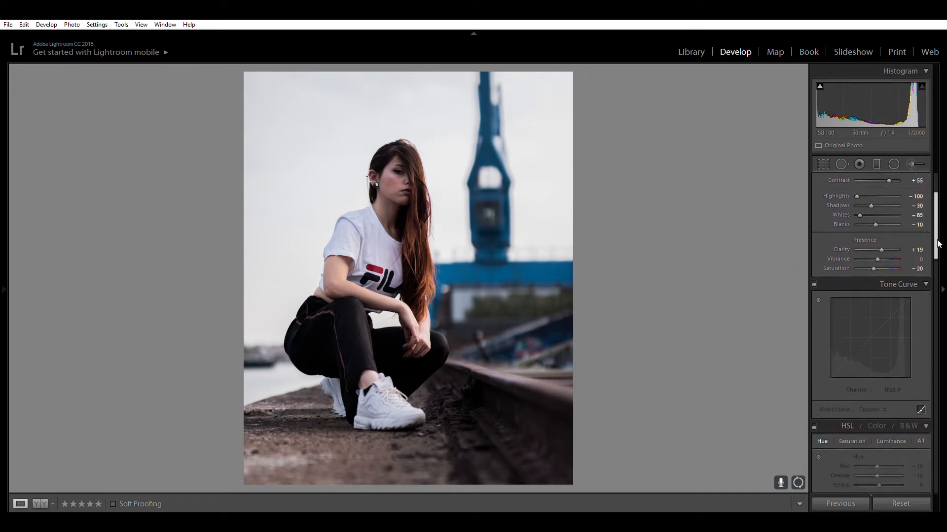
double_click(873, 268)
left_click_drag(877, 269, 868, 268)
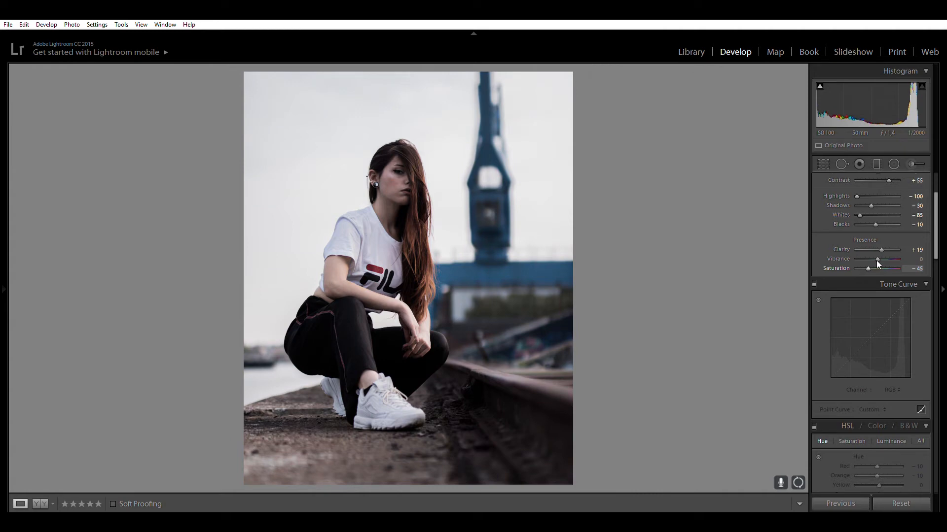
key("Up")
key("Up")
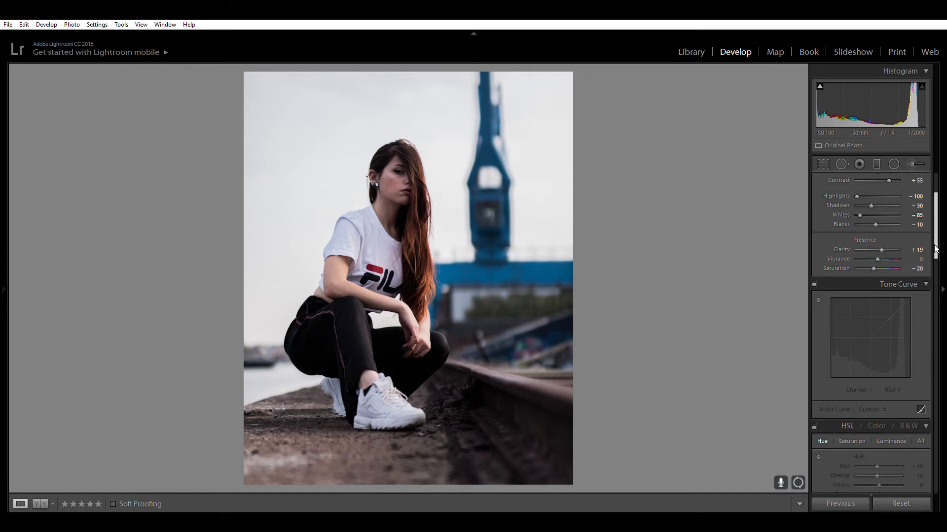
Compare the Basic edits with the original photo side by side and return to the single-photo view.
scroll(932, 232, "down", 3)
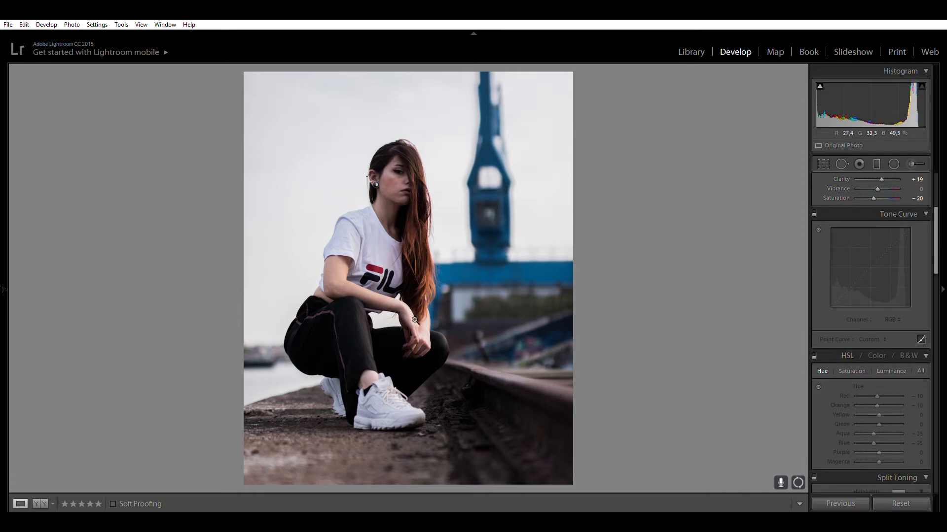
left_click(38, 498)
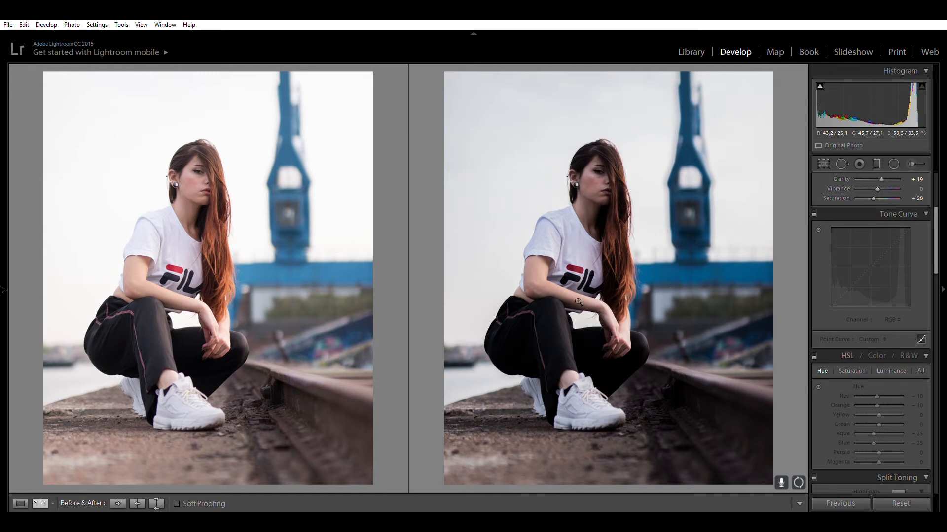
left_click(16, 499)
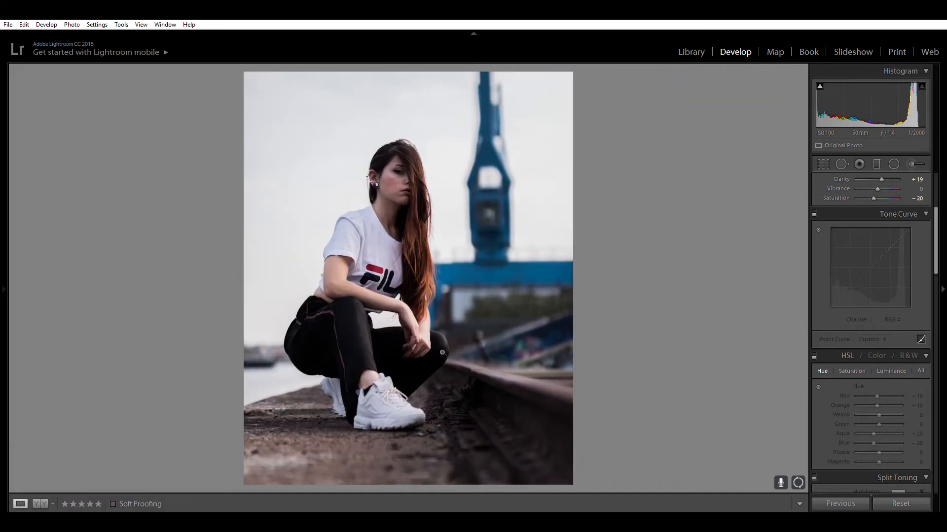
Switch the Tone Curve adjustments back on and move the RGB curve's darkest point into the graph's lower-left corner.
left_click(813, 206)
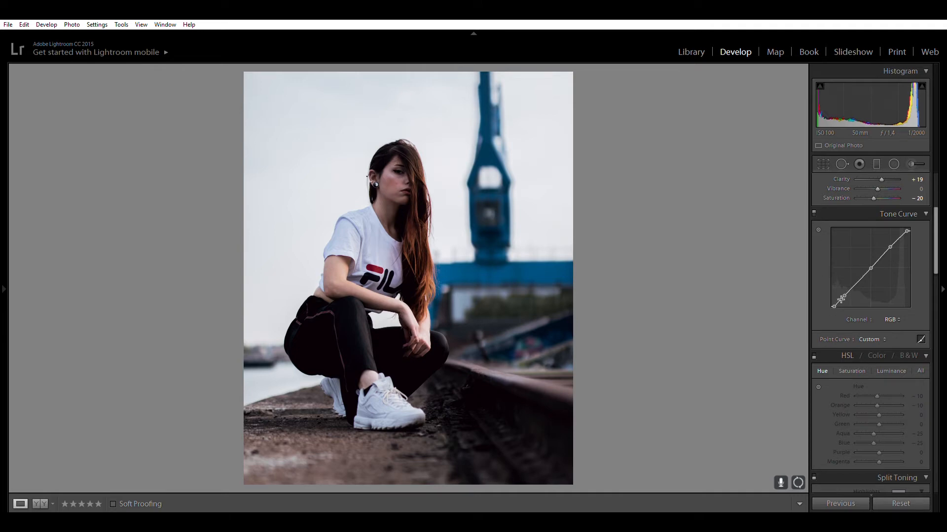
mouse_move(834, 305)
left_mouse_down()
mouse_move(832, 296)
mouse_move(832, 306)
left_mouse_up()
Switch the HSL adjustments back on, toggling them off and on again to compare their effect.
scroll(936, 240, "down", 4)
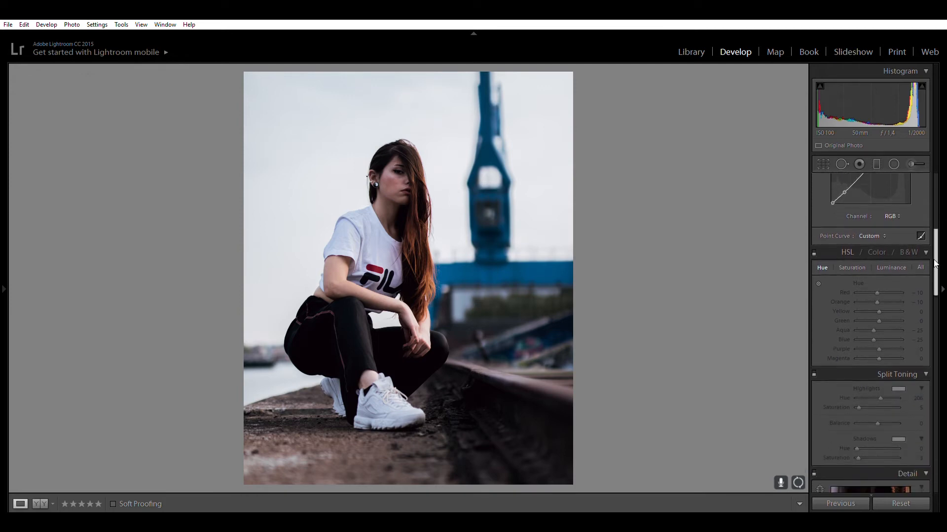
left_click(814, 225)
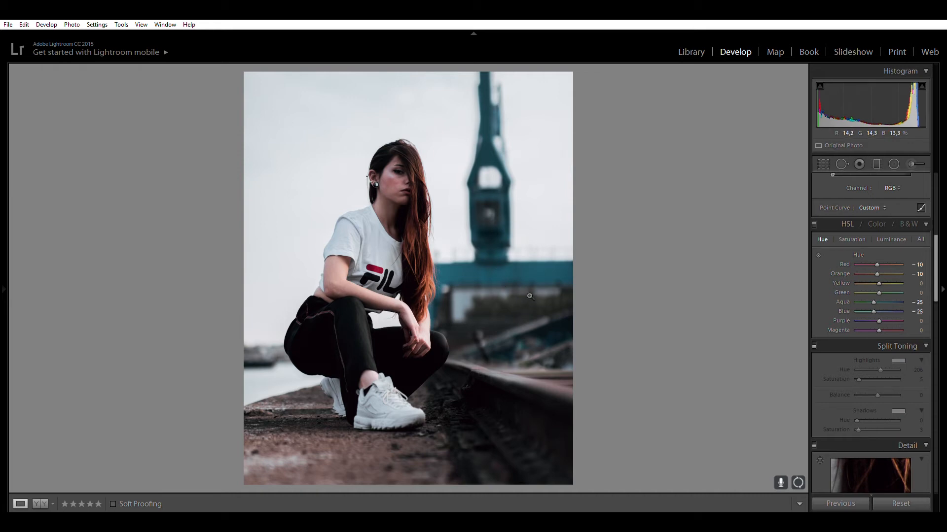
left_click(814, 225)
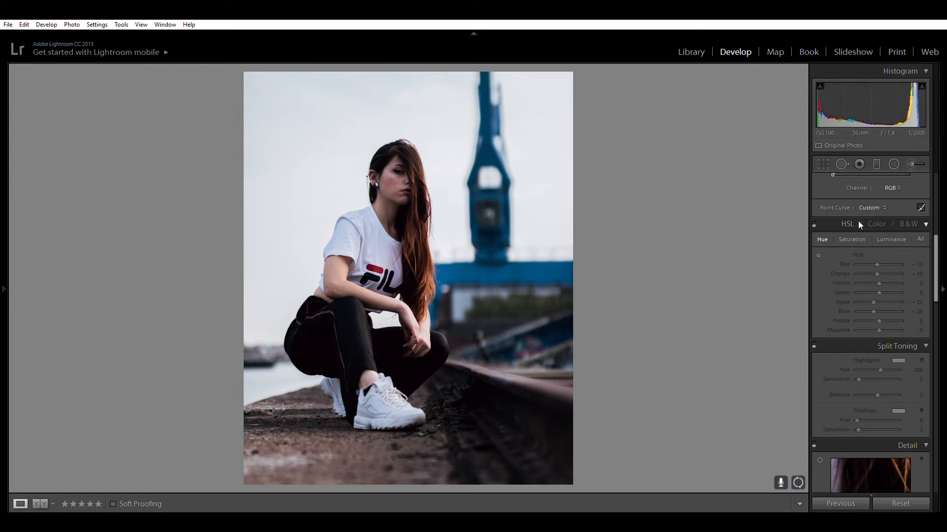
left_click(814, 225)
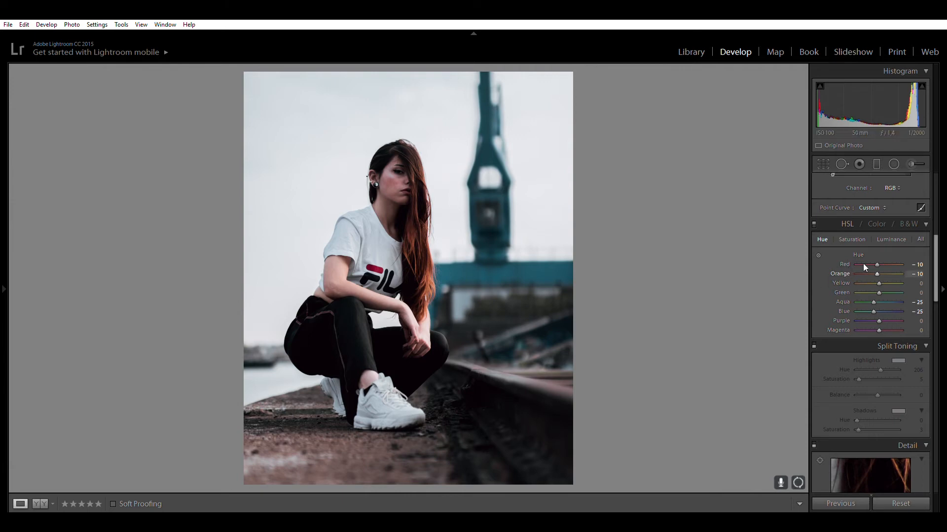
Try a Red hue of +56 and an Orange hue of 0, and return both hues to -10.
left_click(891, 264)
left_click(890, 273)
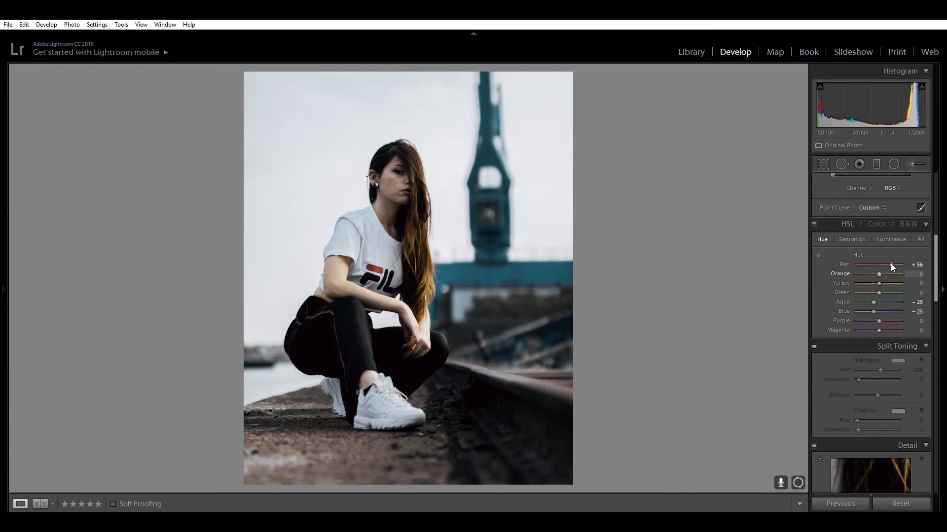
key("Down")
key("Down")
double_click(890, 265)
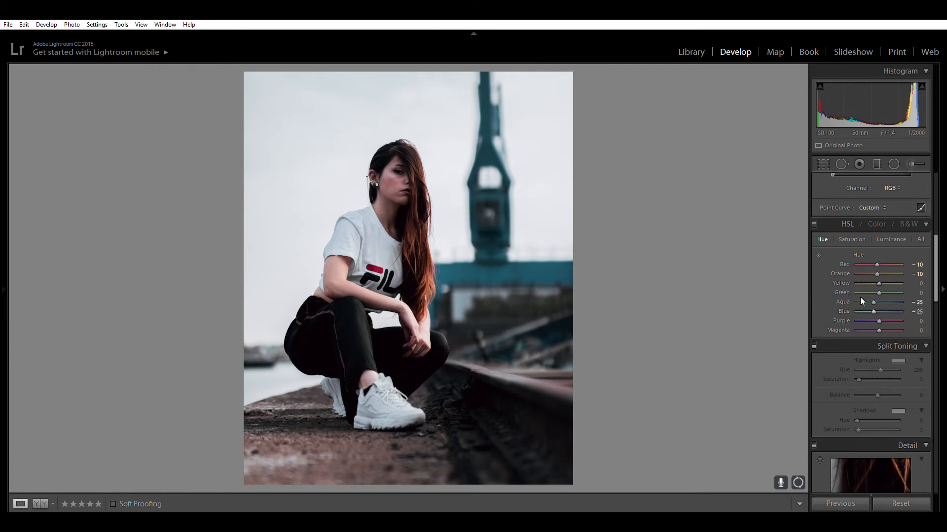
Try different values in the HSL Saturation settings, returning Purple to -100 and setting Blue to -20.
left_click(850, 238)
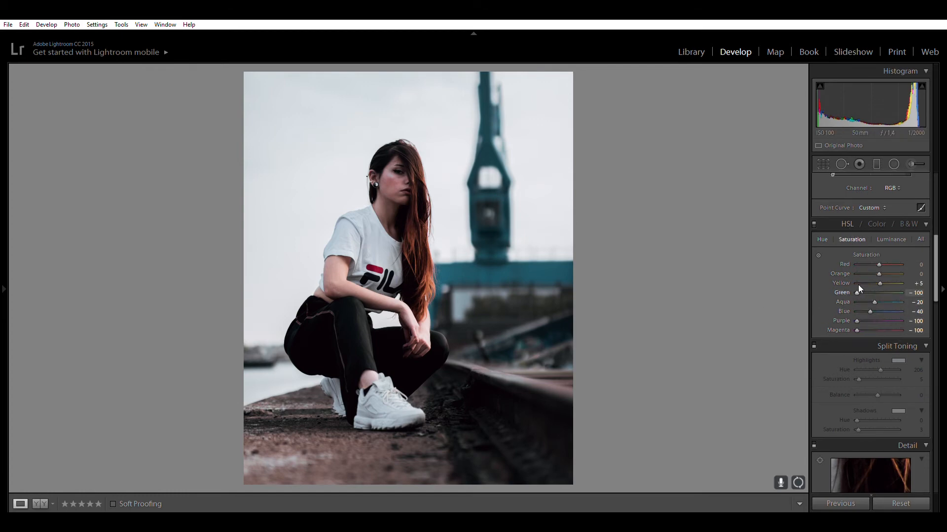
left_click_drag(855, 285, 907, 280)
double_click(865, 311)
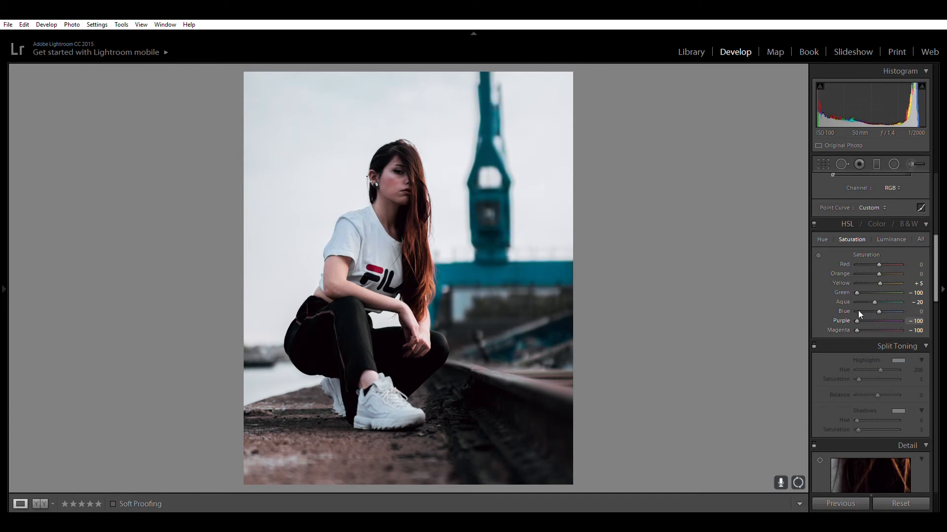
double_click(857, 322)
left_click_drag(878, 321, 842, 318)
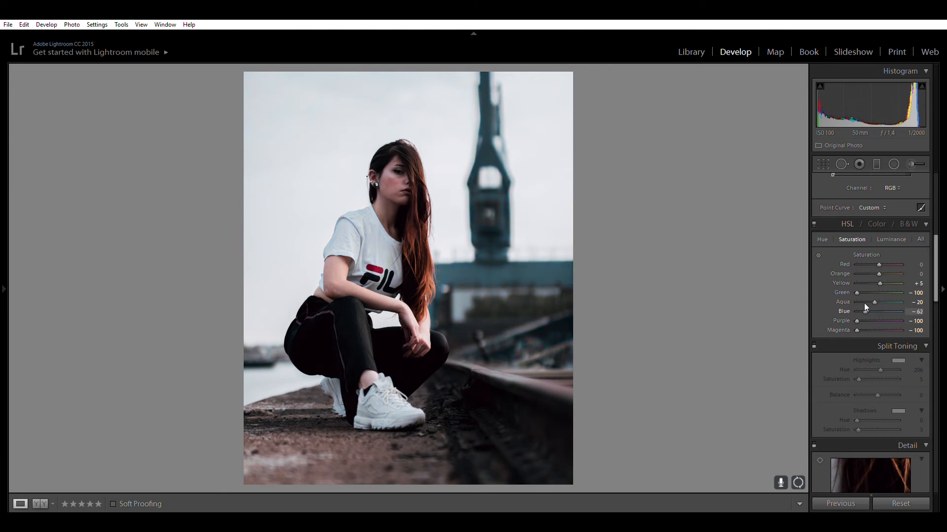
left_click_drag(865, 312, 877, 311)
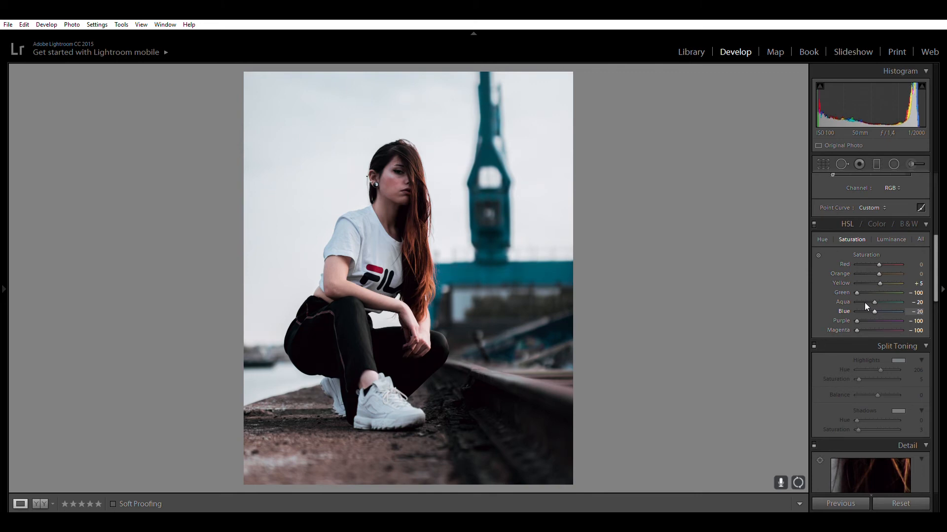
Switch the Split Toning and Detail adjustments back on.
left_click_drag(936, 266, 933, 291)
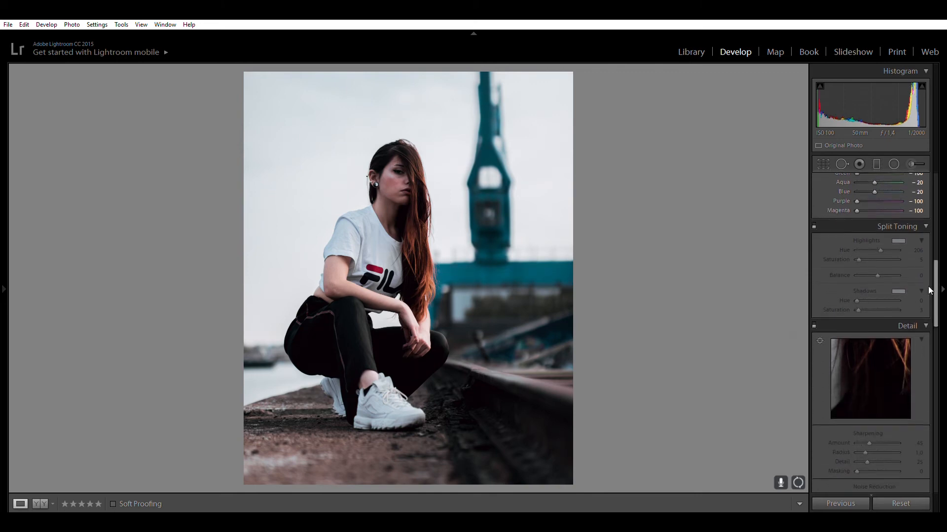
left_click(813, 226)
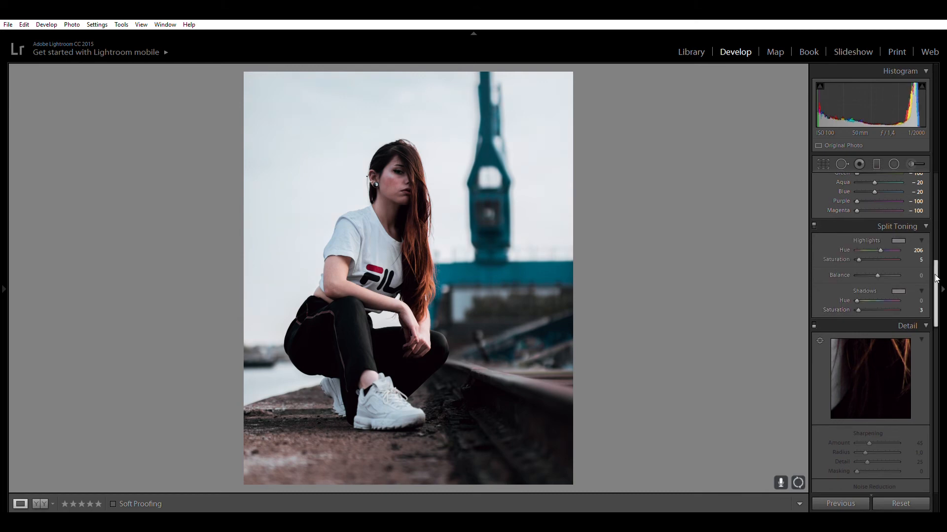
left_click_drag(935, 289, 936, 308)
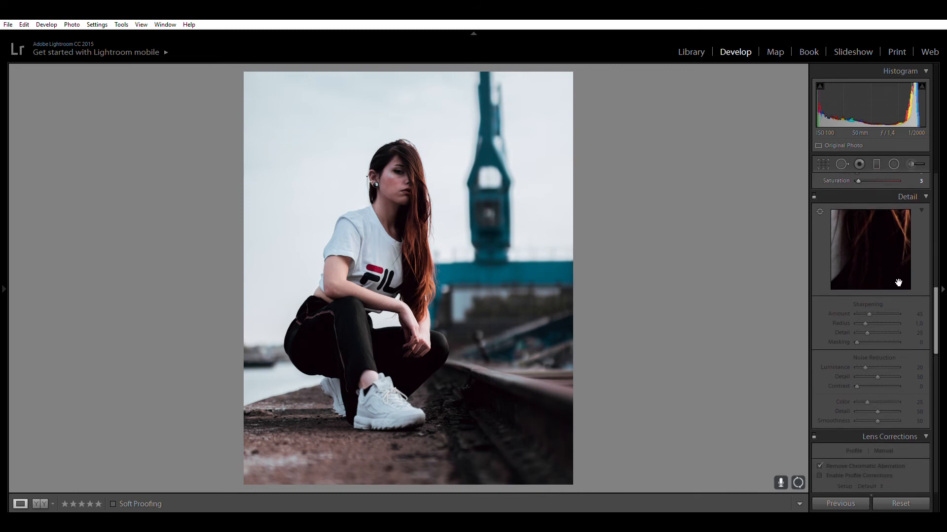
left_click(814, 194)
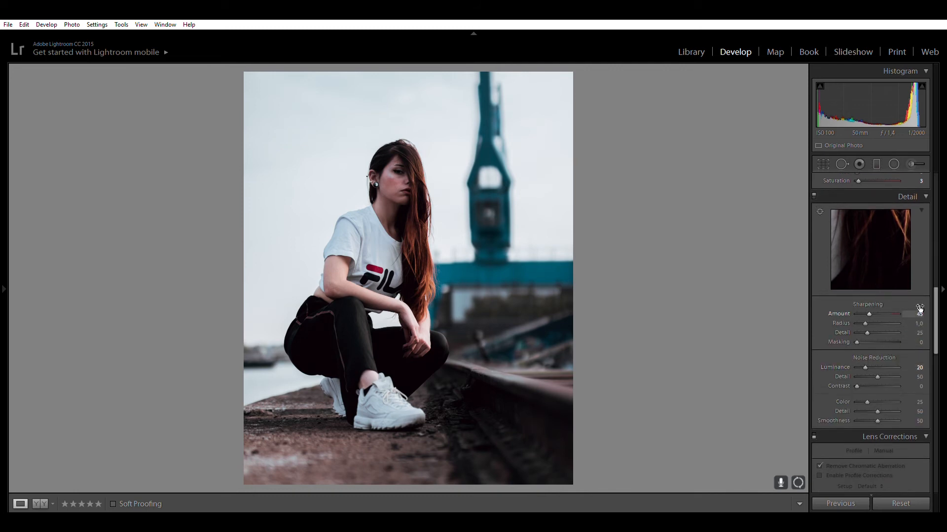
Switch the Lens Corrections and Transform adjustments back on.
left_click_drag(935, 317, 927, 352)
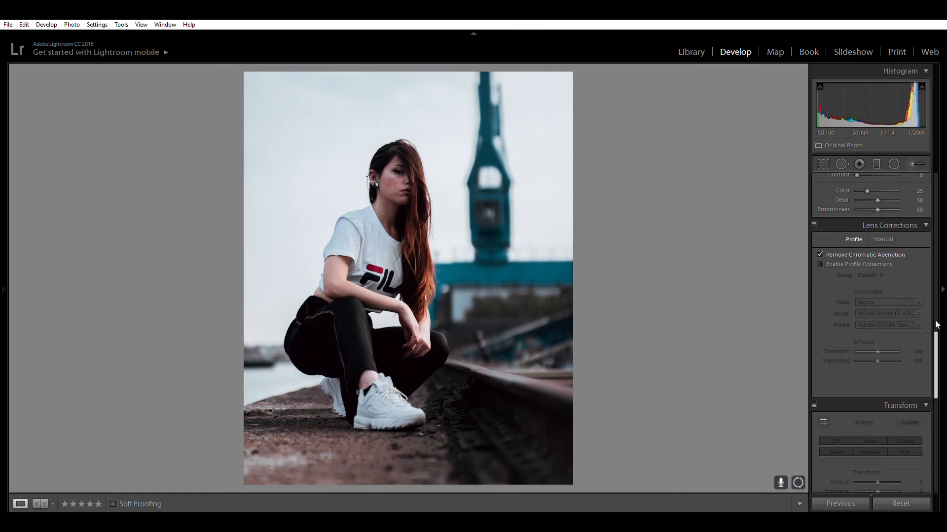
left_click_drag(935, 343, 935, 404)
left_click(814, 240)
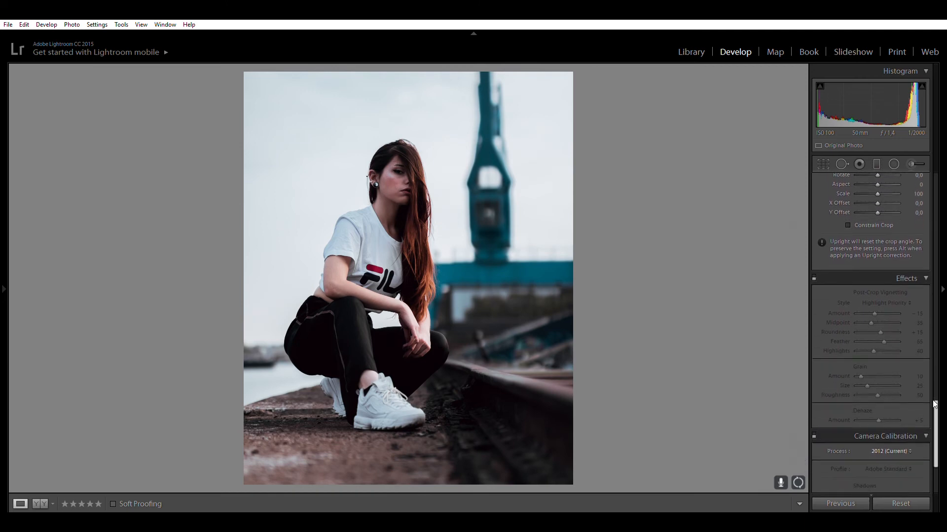
Switch the Effects adjustments back on, toggling them off and on again to compare their effect.
left_click(814, 277)
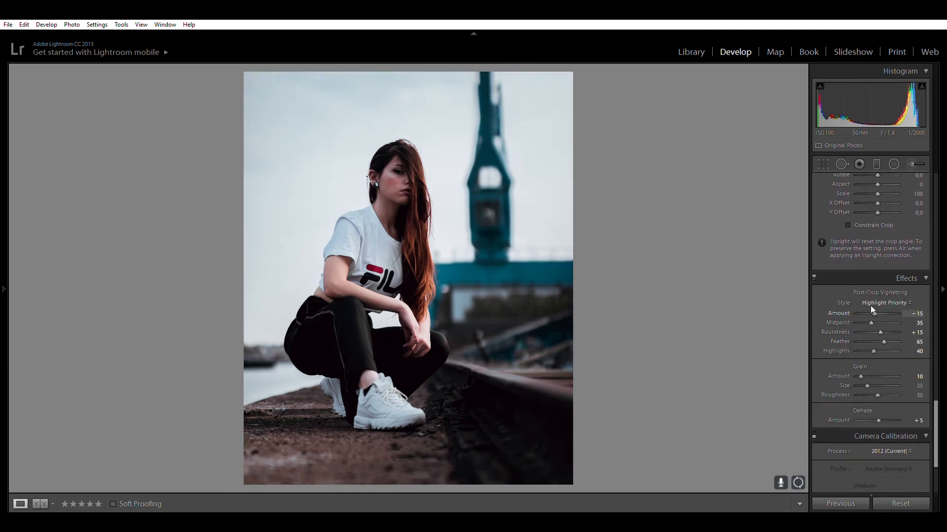
left_click(813, 274)
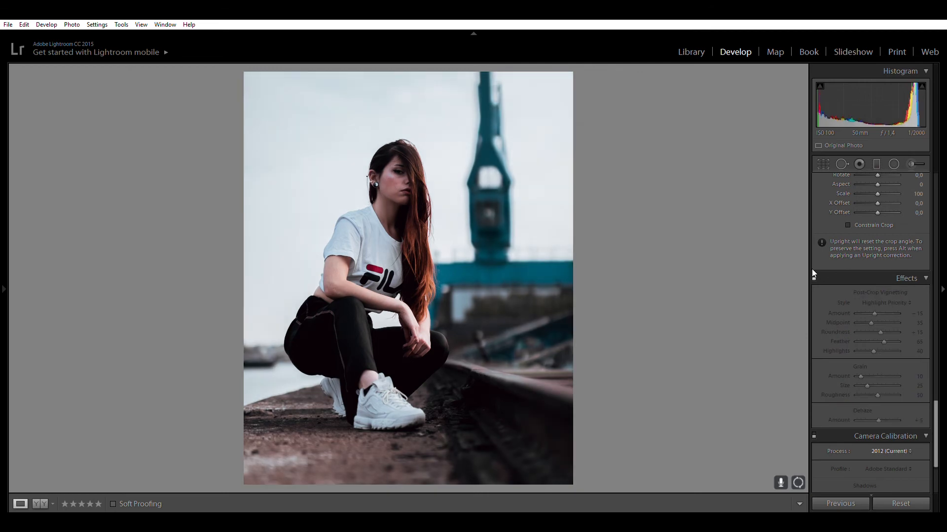
left_click(813, 273)
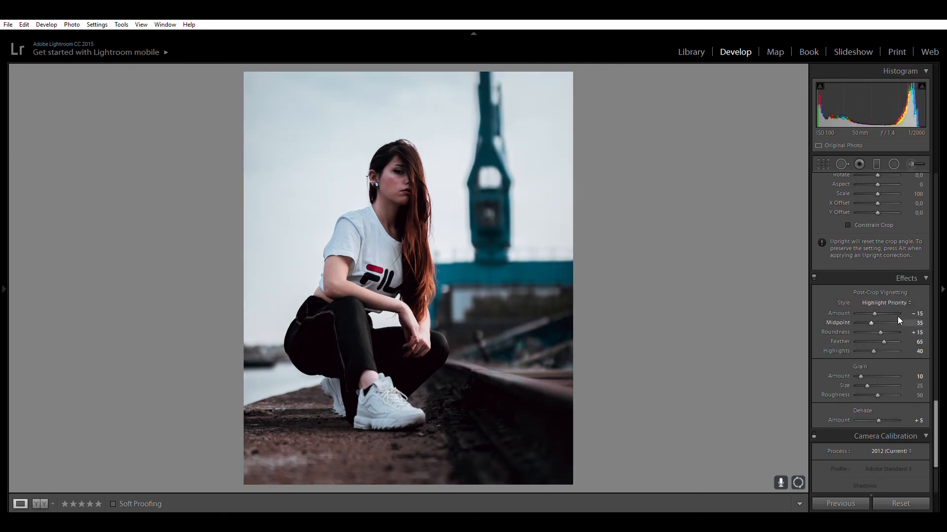
Try a Post-Crop Vignetting amount of -40 and return it to -15.
scroll(874, 304, "down", 5)
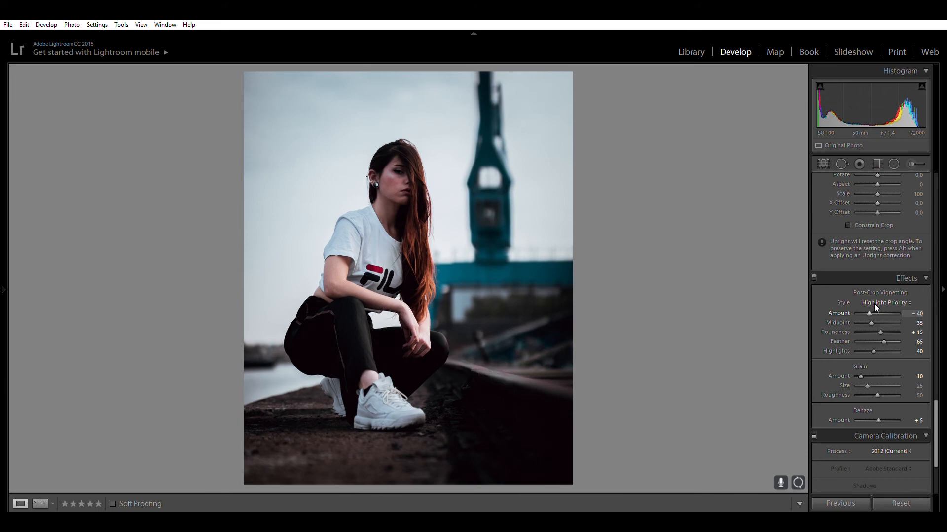
key("Up")
key("Up")
key("Up")
key("Up")
key("Up")
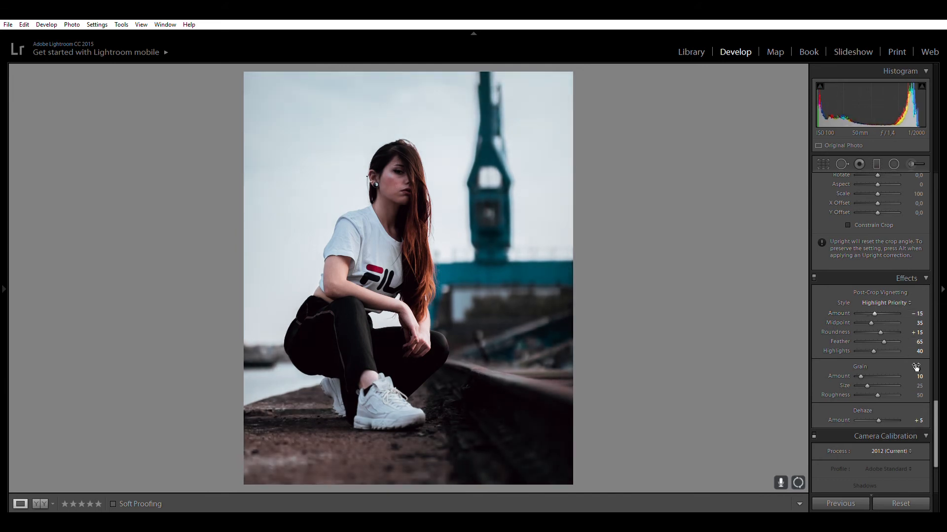
Switch the Camera Calibration adjustments back on.
left_click_drag(936, 397, 935, 427)
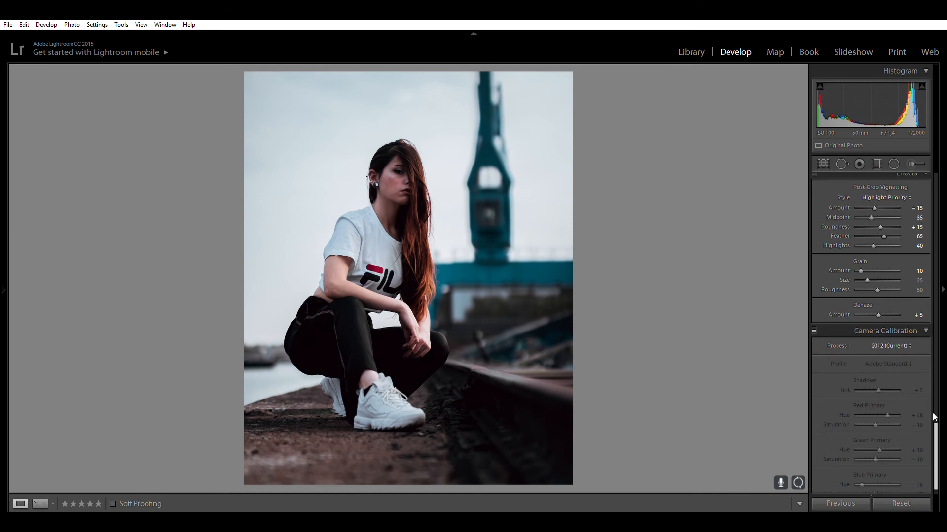
left_click_drag(935, 427, 936, 432)
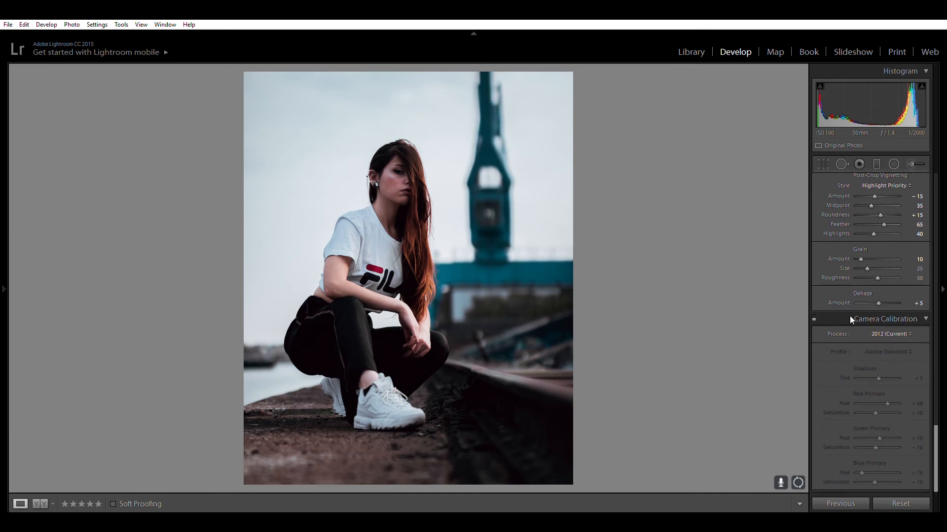
left_click(813, 314)
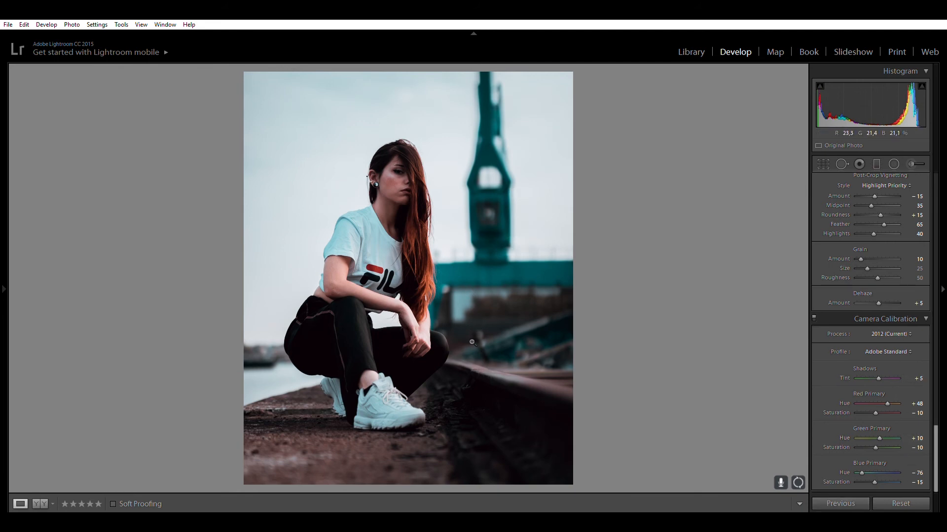
Try Blue Primary hue values of 0 and -100 in Camera Calibration, and return the hue to -76.
double_click(860, 465)
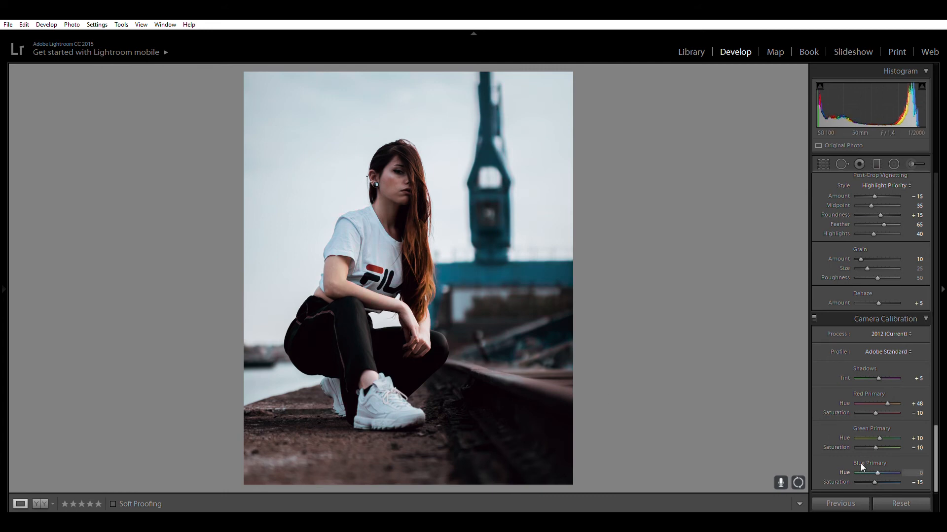
key("ctrl+z")
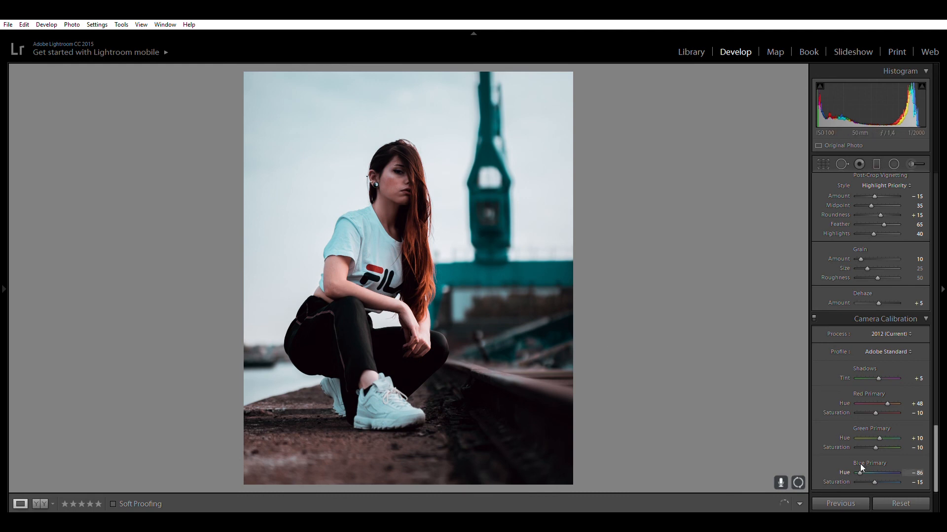
left_click_drag(861, 464, 852, 464)
left_click(859, 462)
Compare the fully edited photo with the original side by side.
left_click(38, 502)
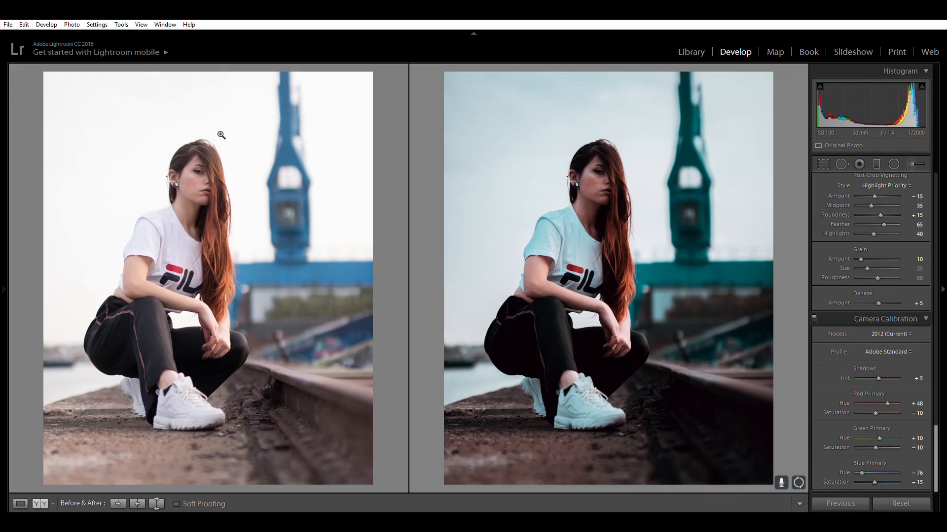